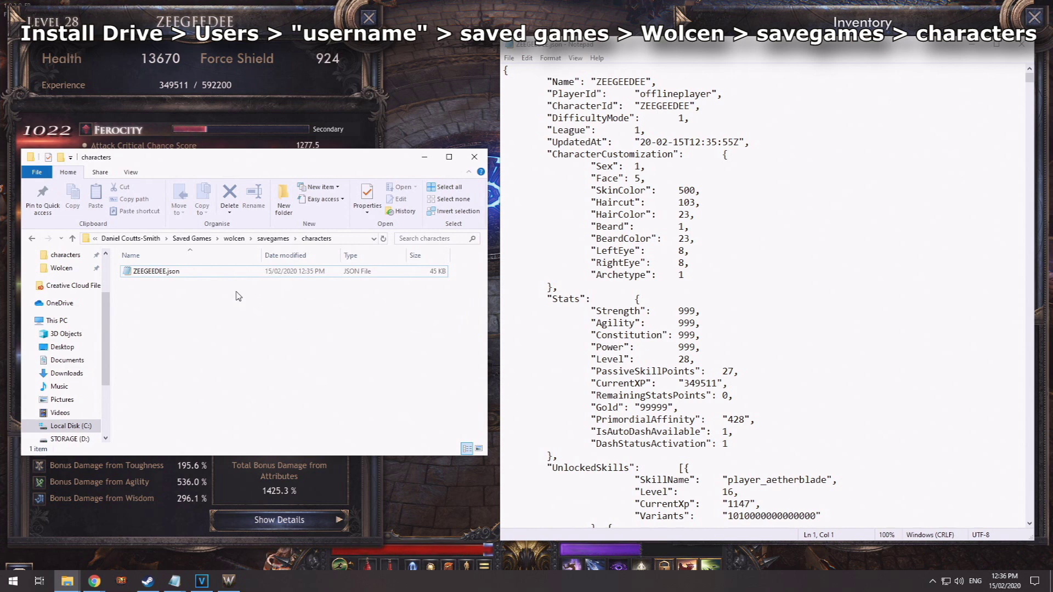
# Step: Close Notepad and reopen ZEEGEDEE.json in Notepad, making it the default app for .json files
pyautogui.click(169, 274)
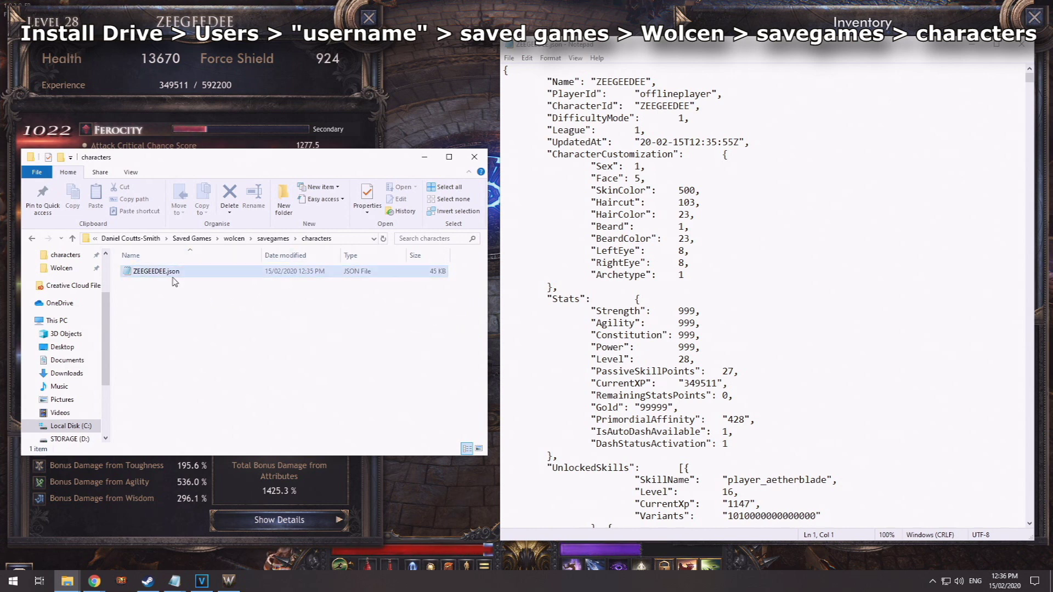
pyautogui.rightClick(171, 276)
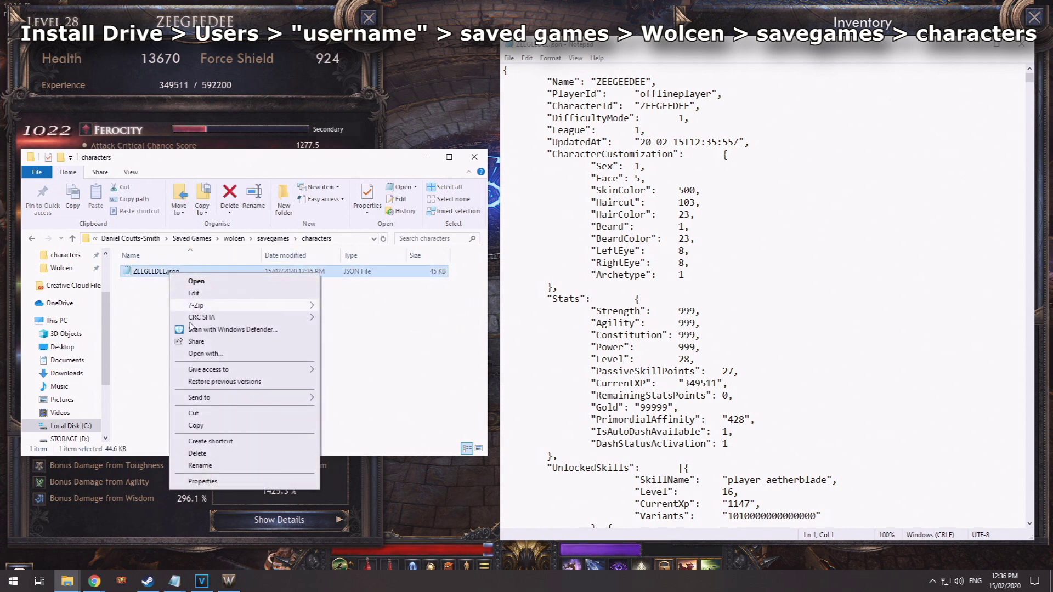
pyautogui.click(1023, 44)
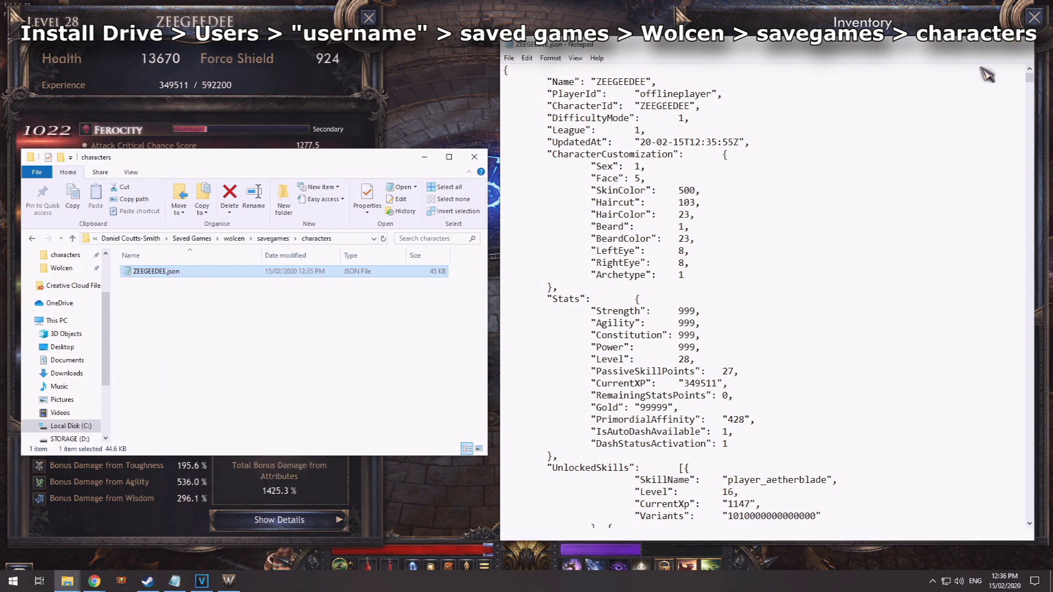
pyautogui.rightClick(151, 272)
pyautogui.click(186, 350)
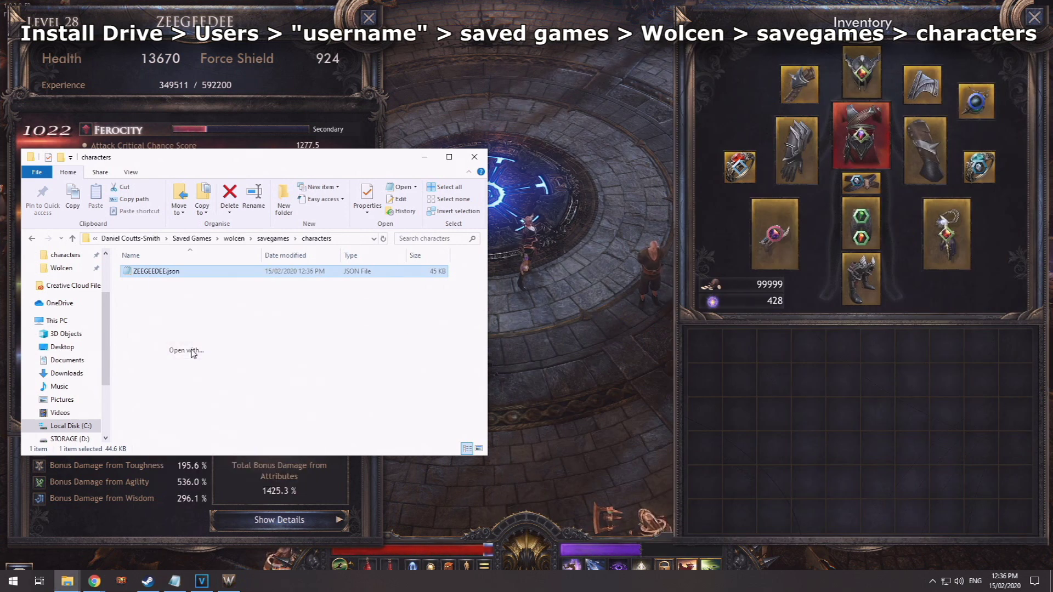
pyautogui.click(450, 247)
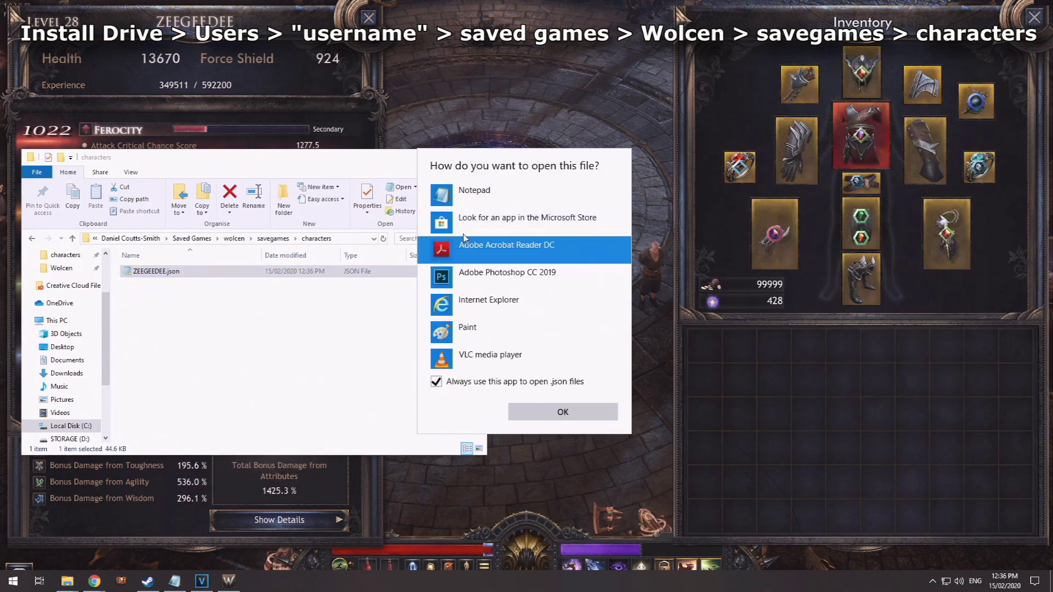
pyautogui.click(465, 193)
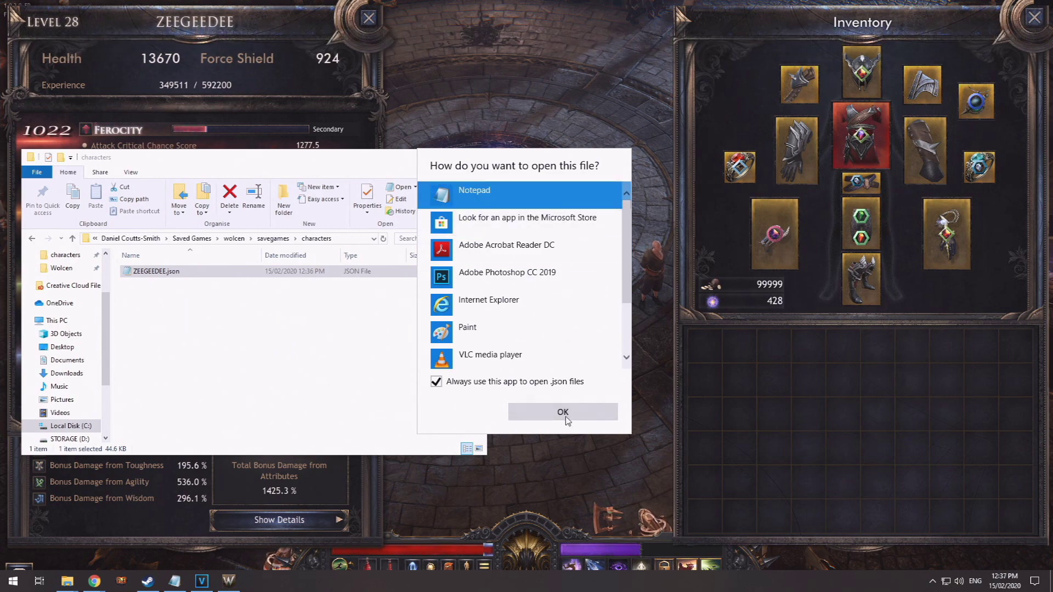
pyautogui.click(563, 413)
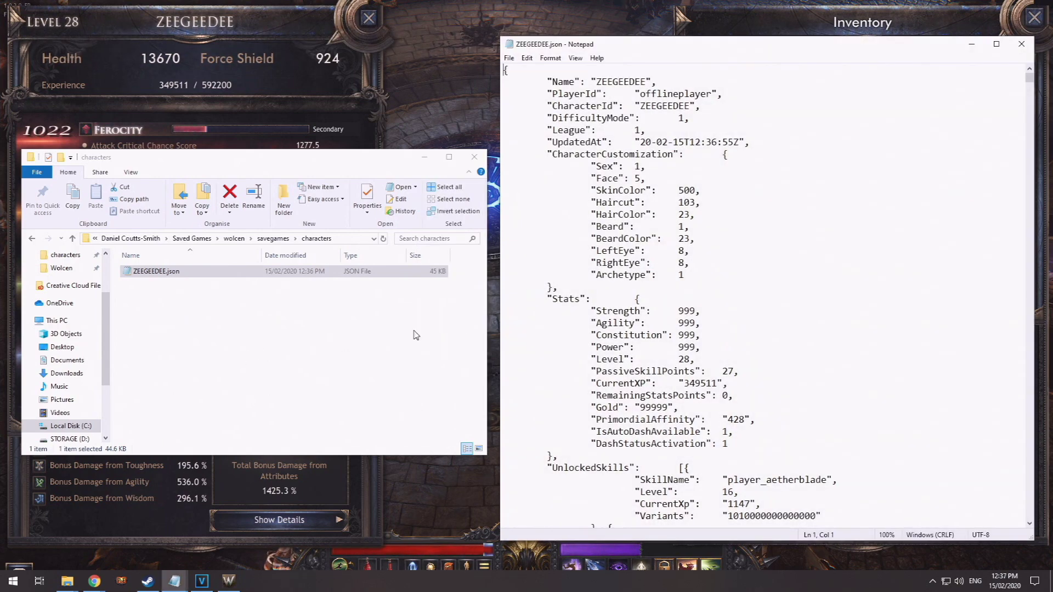
pyautogui.scroll(-1, 636, 283)
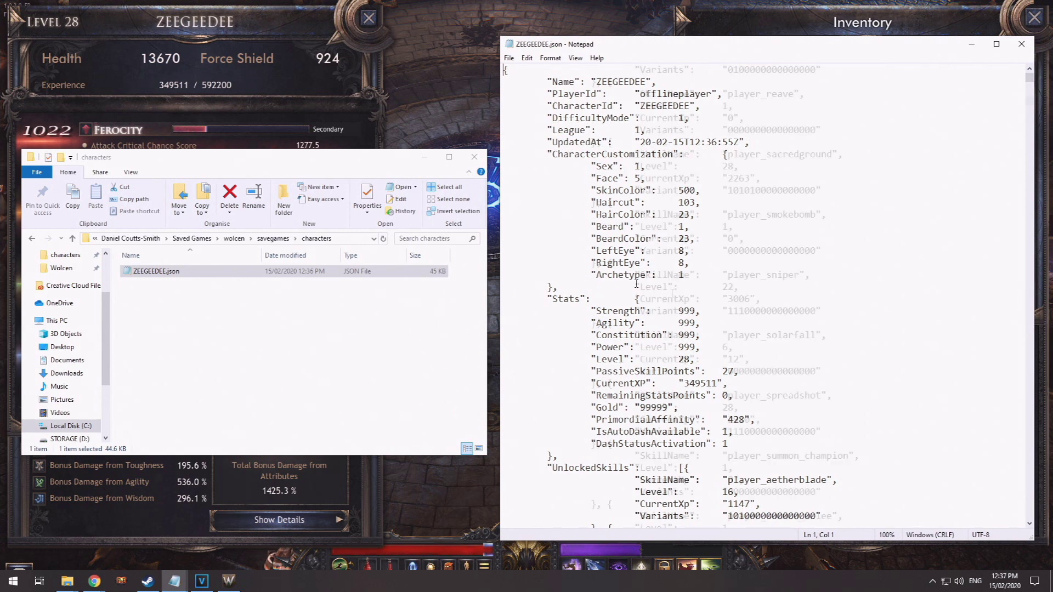
pyautogui.scroll(-5, 642, 285)
pyautogui.scroll(-5, 658, 287)
pyautogui.scroll(-6, 673, 291)
pyautogui.scroll(-4, 672, 289)
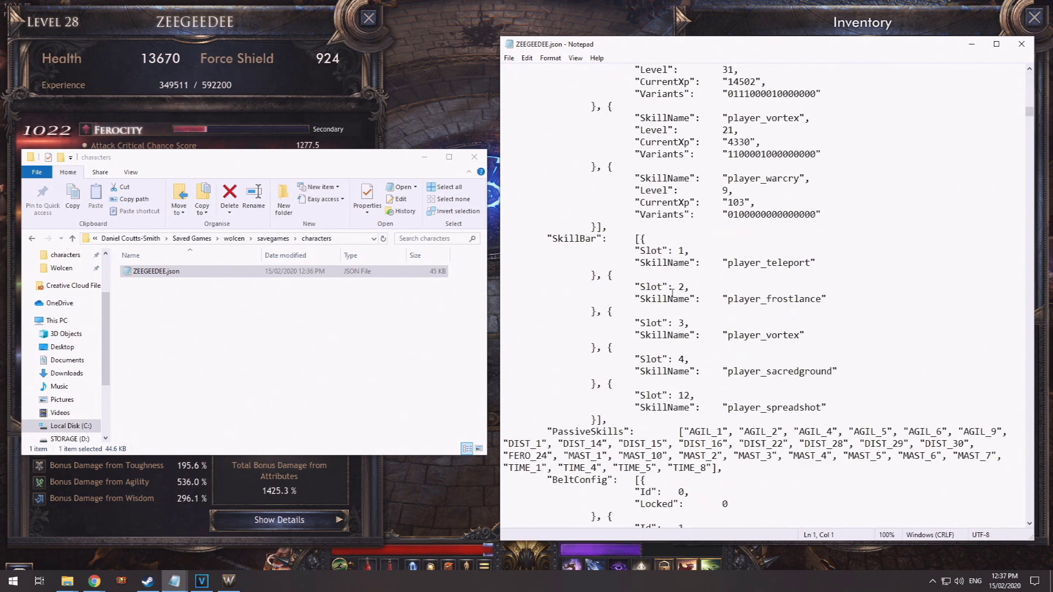
pyautogui.scroll(-4, 674, 290)
pyautogui.scroll(-4, 674, 292)
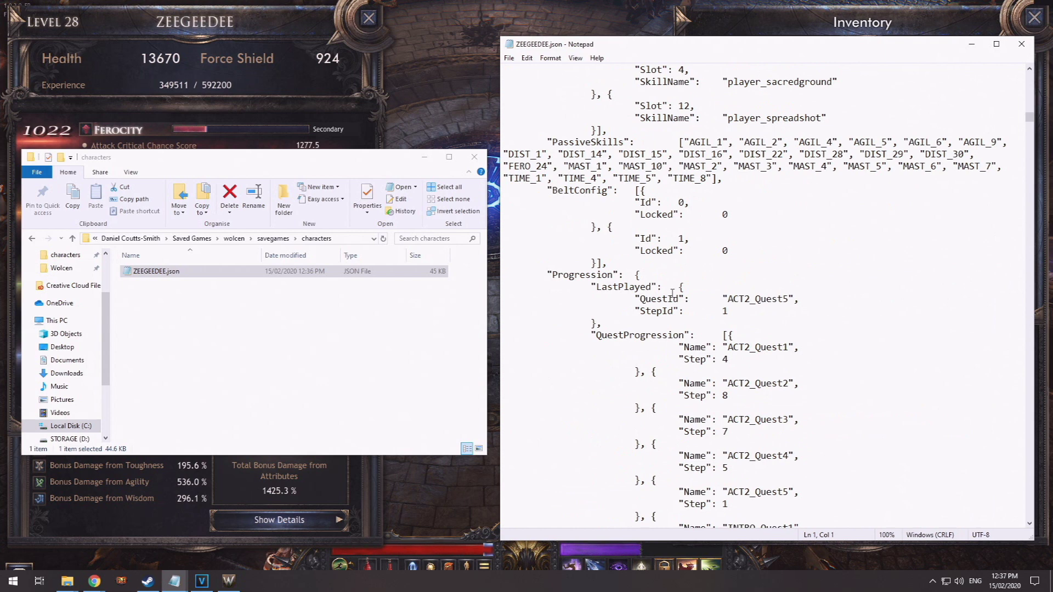
pyautogui.moveTo(590, 286); pyautogui.dragTo(659, 287)
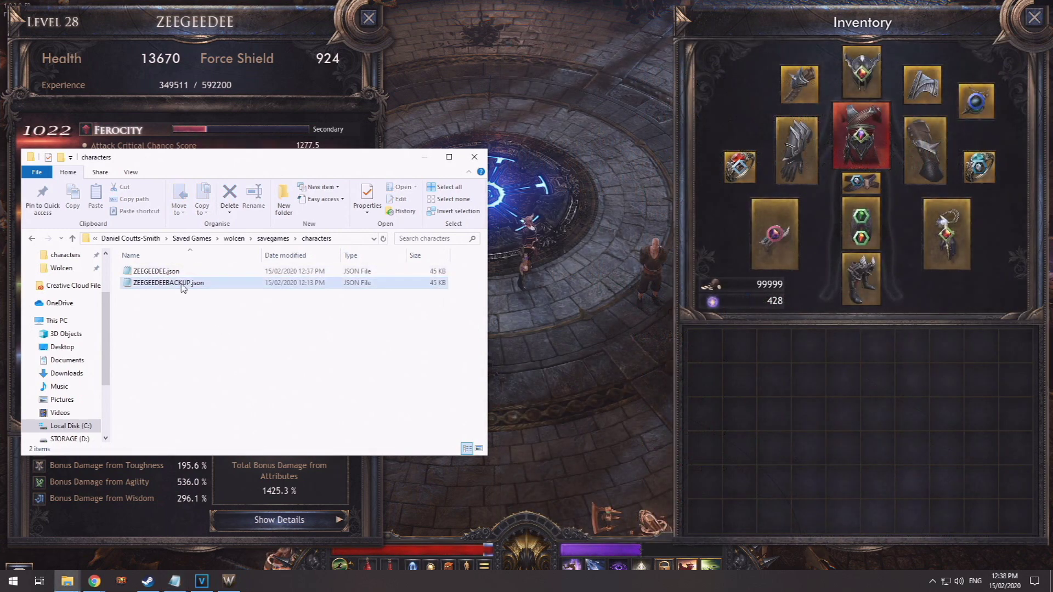
# Step: Delete the edited ZEEGEDEE.json save file
pyautogui.click(165, 271)
pyautogui.rightClick(165, 271)
pyautogui.click(189, 453)
# Step: Rename the 12:13 PM backup file to ZEEGEDEE.json by removing the BACKUP suffix
pyautogui.click(174, 272)
pyautogui.rightClick(174, 271)
pyautogui.click(189, 461)
pyautogui.press('Right')
pyautogui.press('BackSpace')
pyautogui.press('BackSpace')
pyautogui.press('BackSpace')
pyautogui.press('BackSpace')
pyautogui.press('BackSpace')
pyautogui.press('BackSpace')
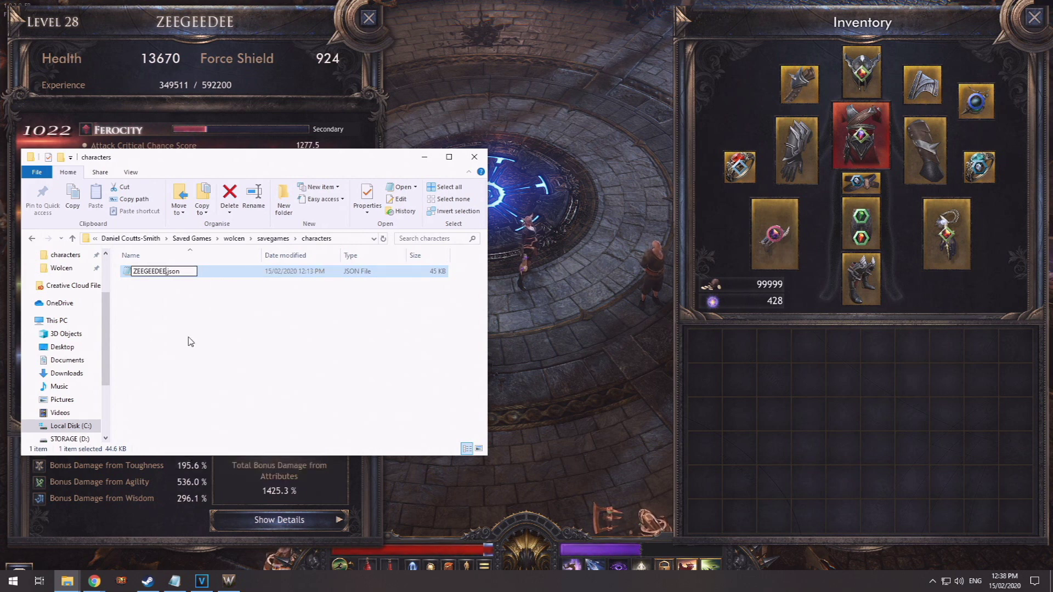
pyautogui.click(190, 339)
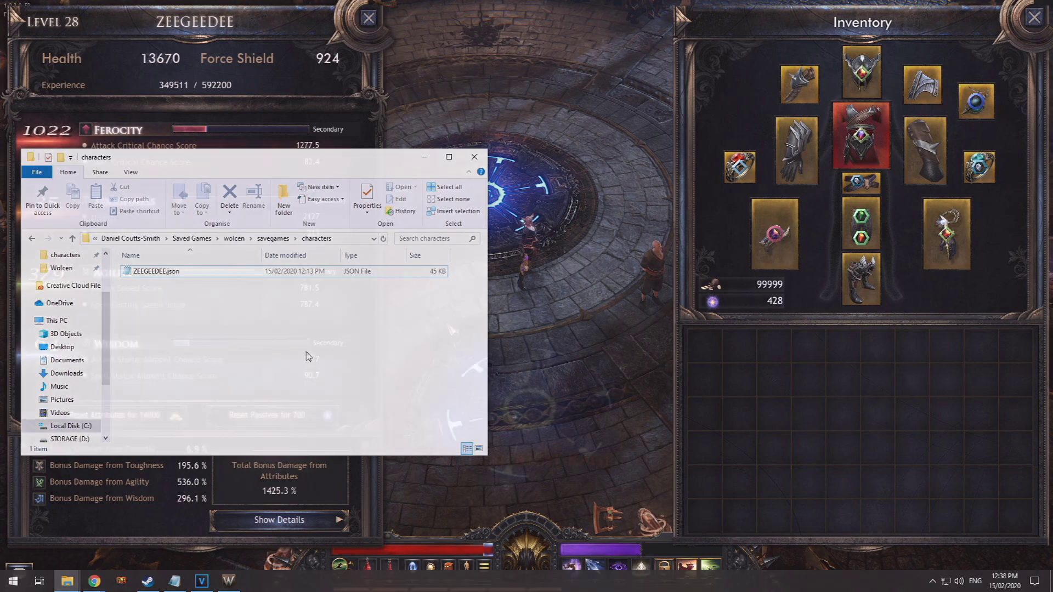